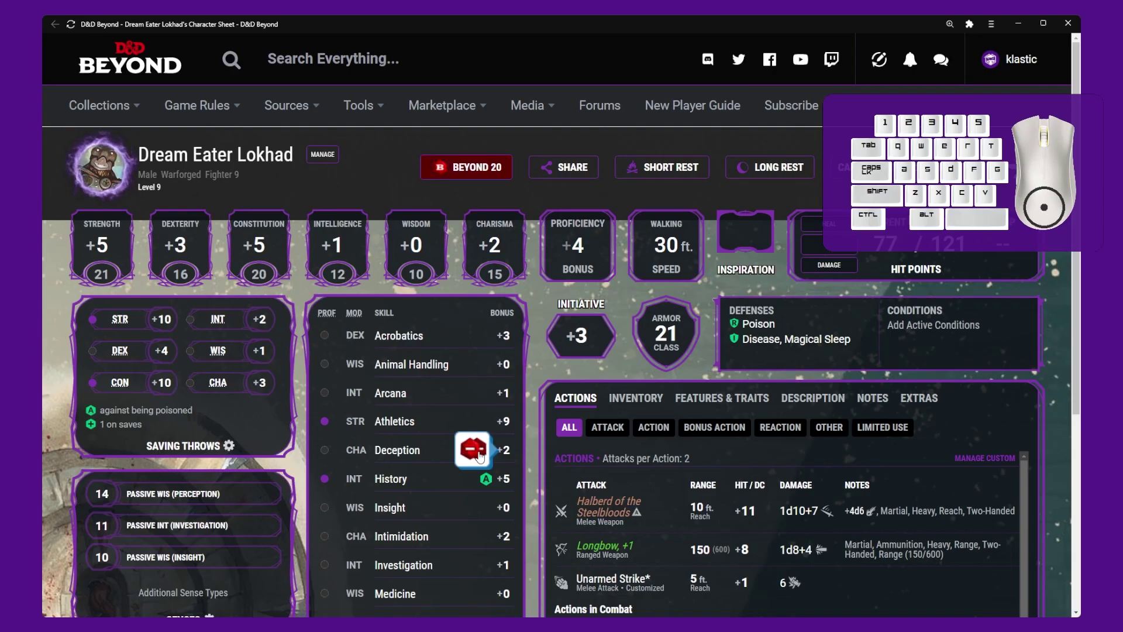
- Shift-roll Deception from the character sheet for an advantage roll sent to Roll20
key("shift")
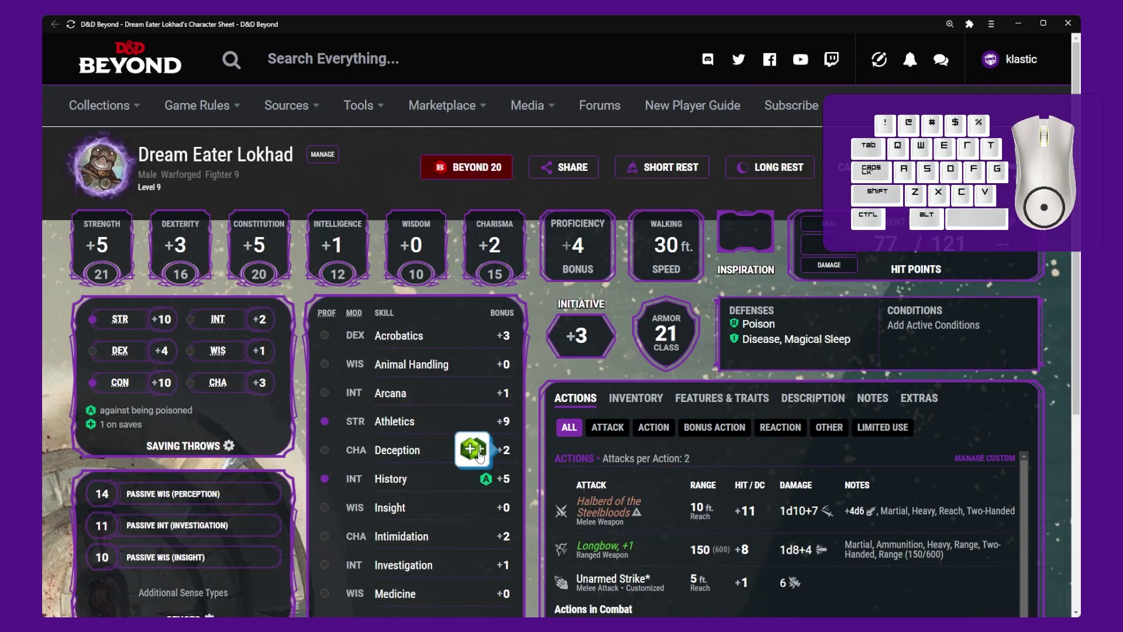
left_click(479, 452, "shift")
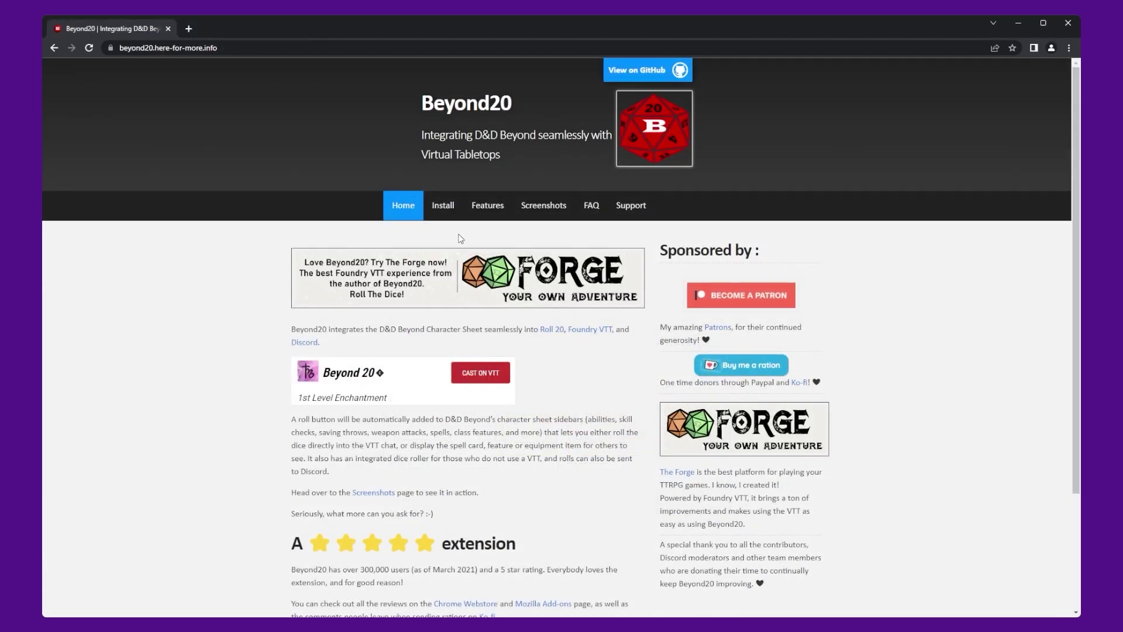
- View the Beyond20 Install page for Chrome and Firefox, then return to the sheet
left_click(439, 207)
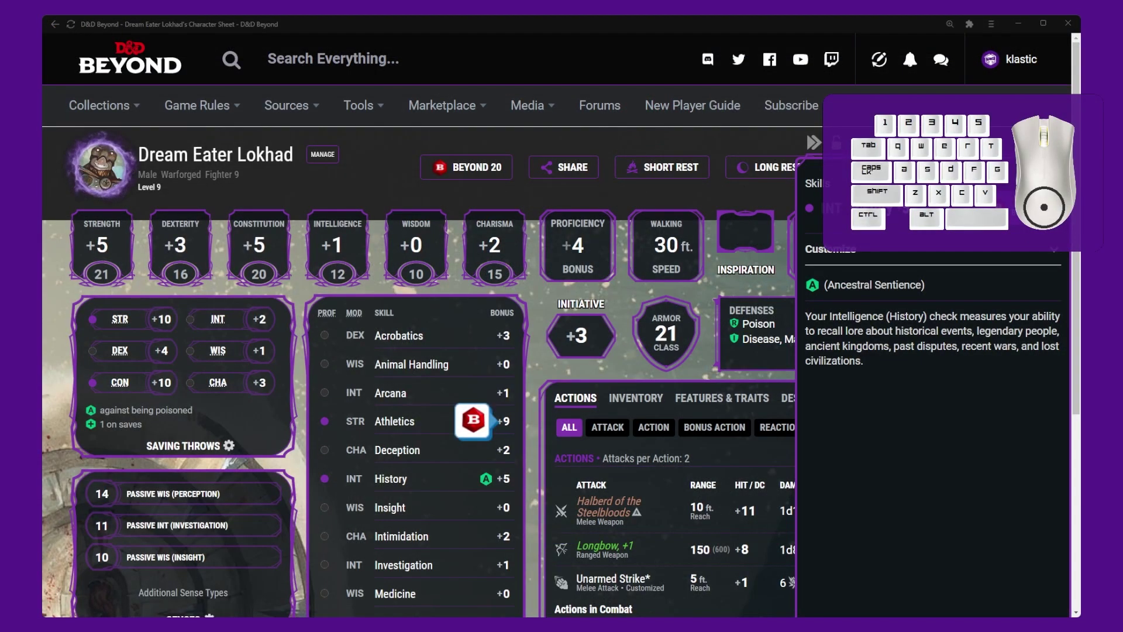
left_click(473, 424)
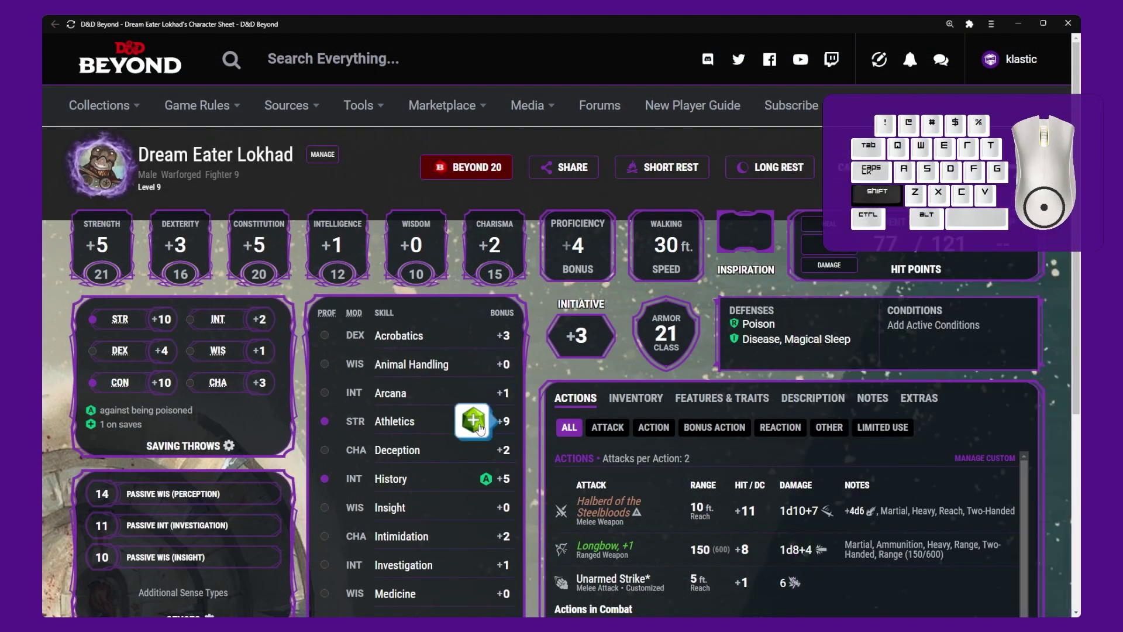
- Try the Shift, Ctrl and Alt modifiers for default, disadvantage and normal roll modes
key("shift")
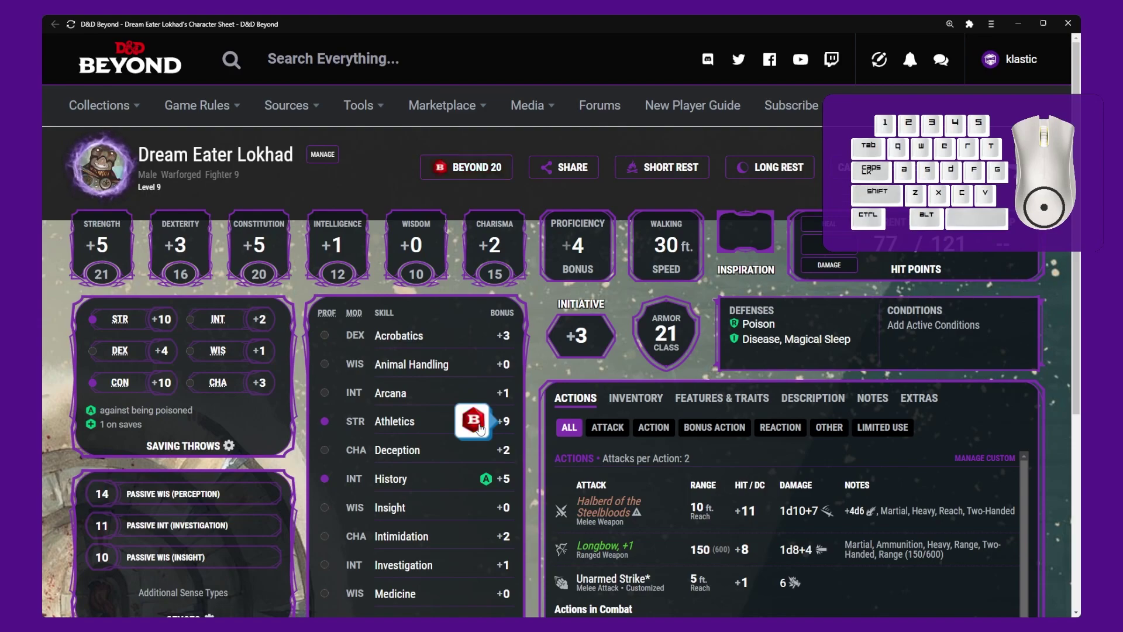
key("ctrl")
key("ctrl")
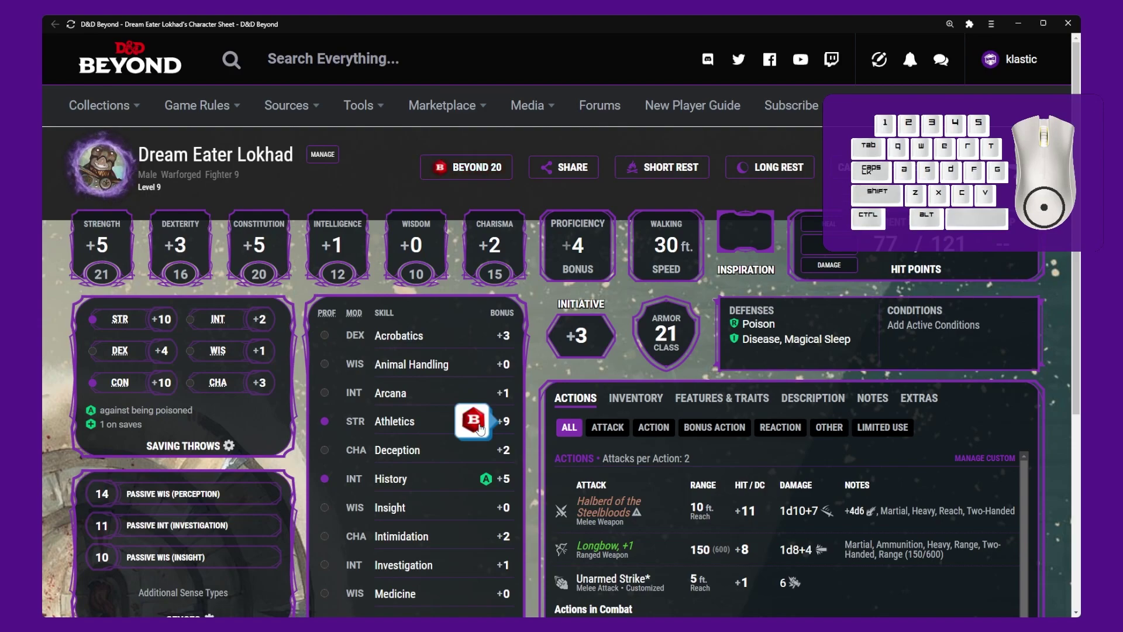
key("alt")
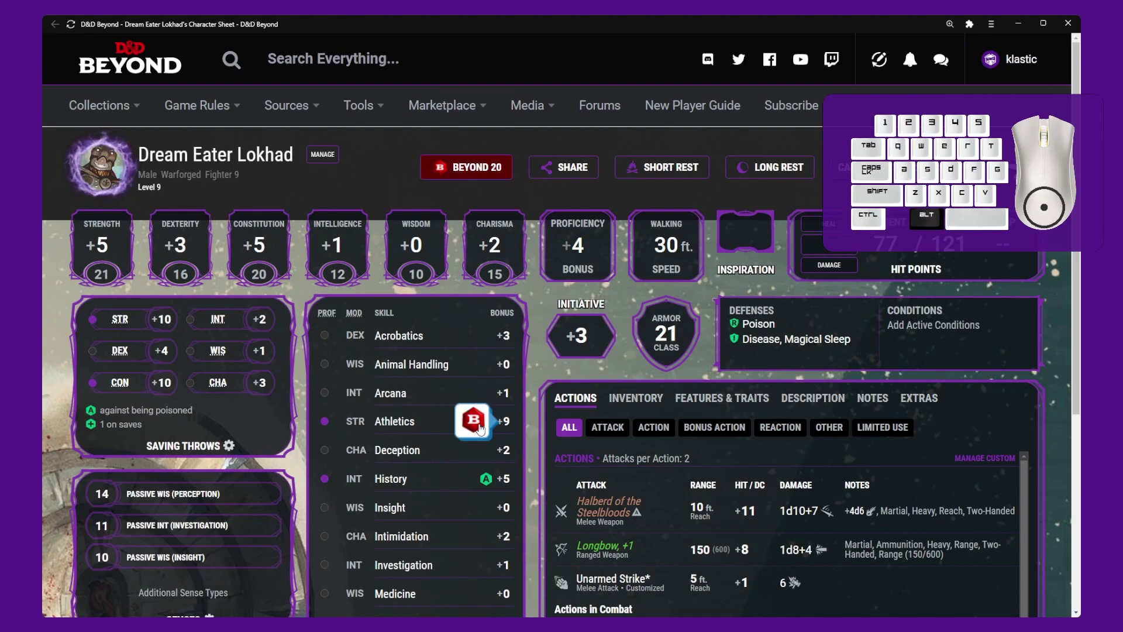
key("alt")
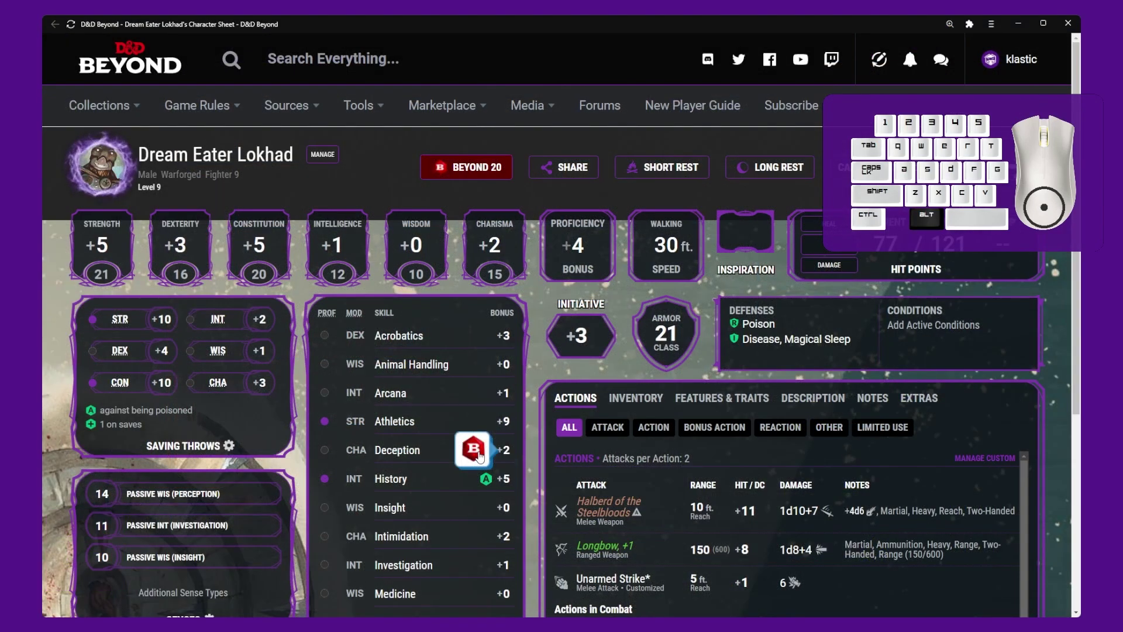
- Roll Deception once with disadvantage (Ctrl) and once with advantage (Shift)
key("ctrl")
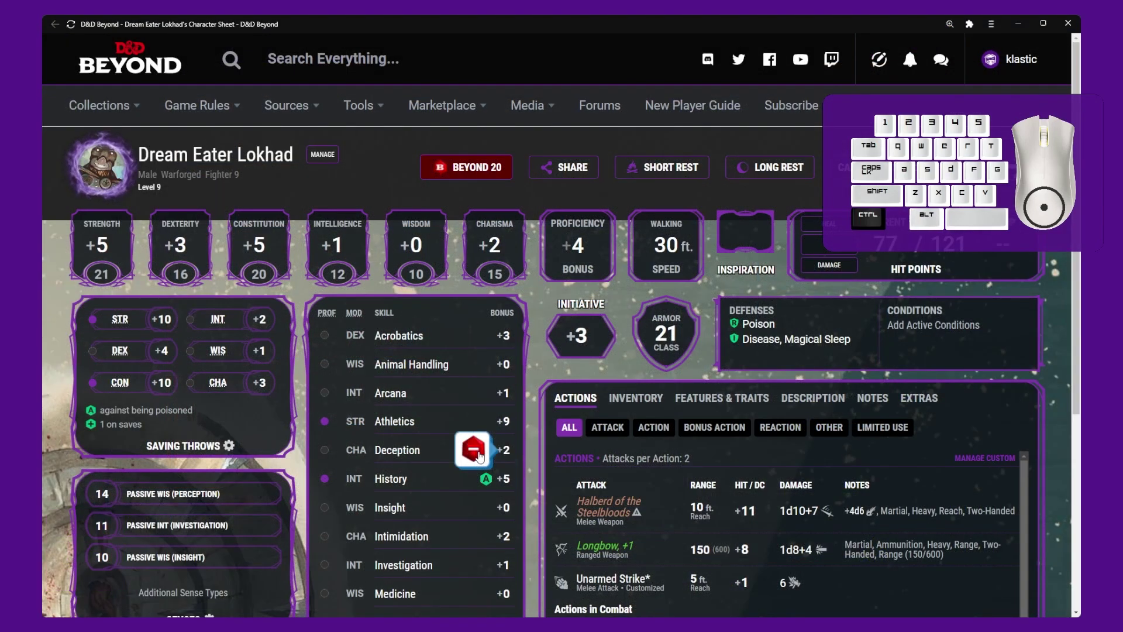
left_click(474, 449, "ctrl")
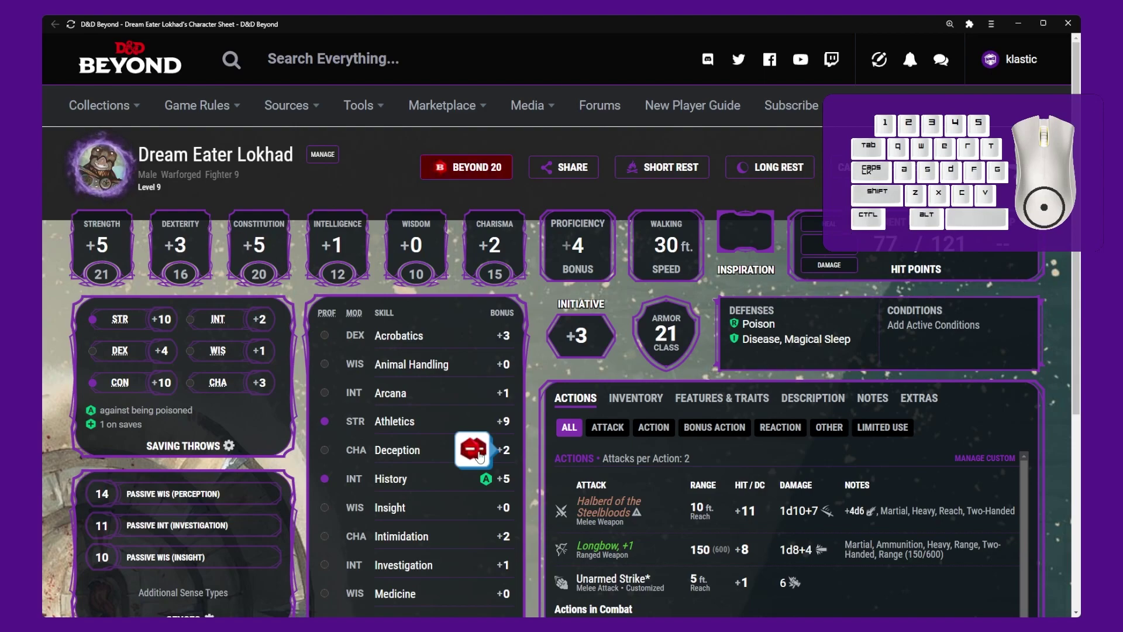
key("shift")
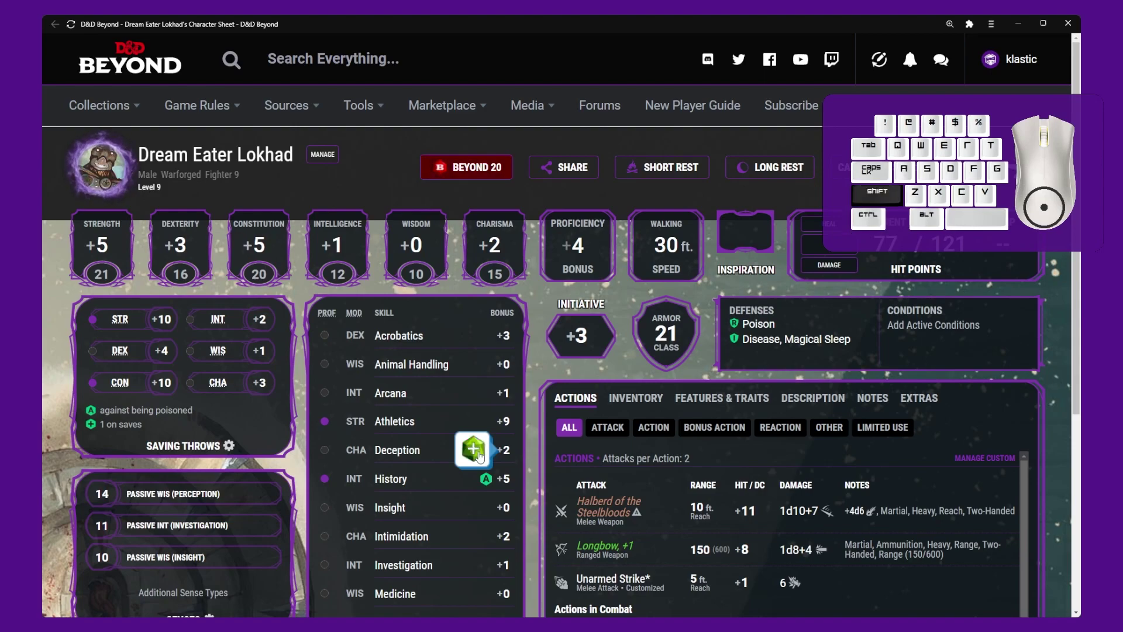
left_click(474, 450, "shift")
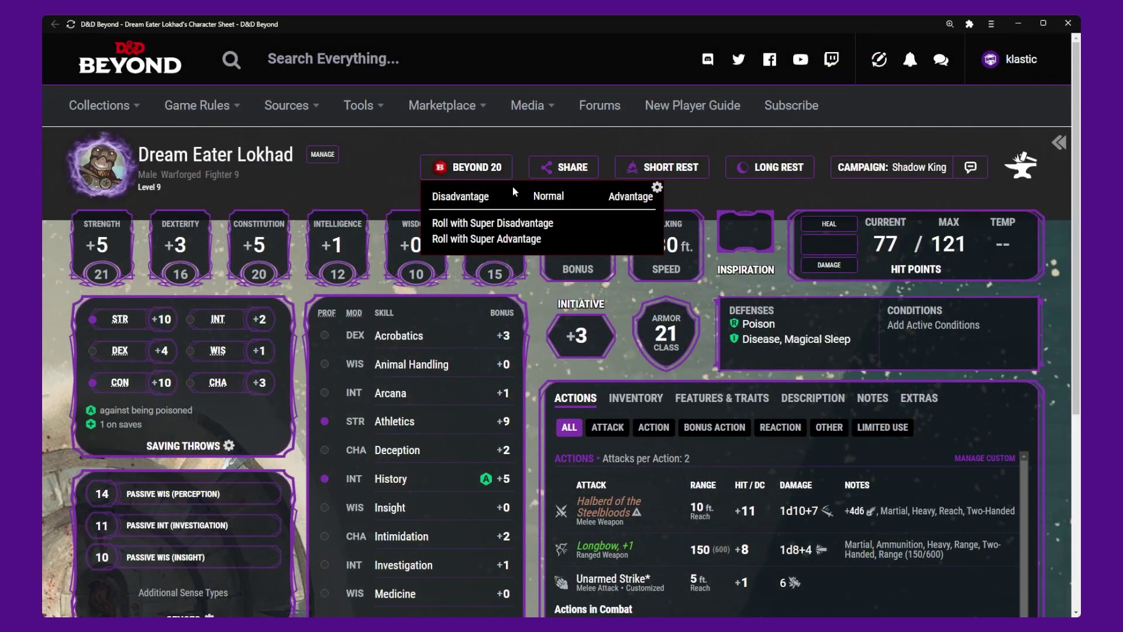
- Add a Backquote hotkey set to Force Critical Hit Attack/Damage in Beyond20's hotkey manager
left_click(656, 188)
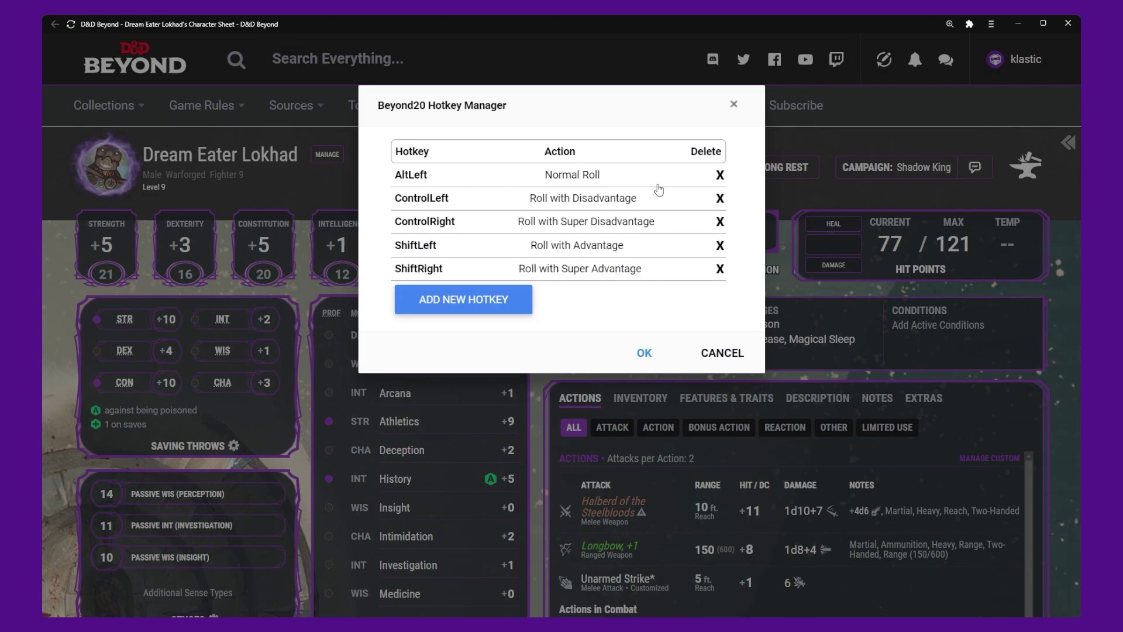
left_click(509, 304)
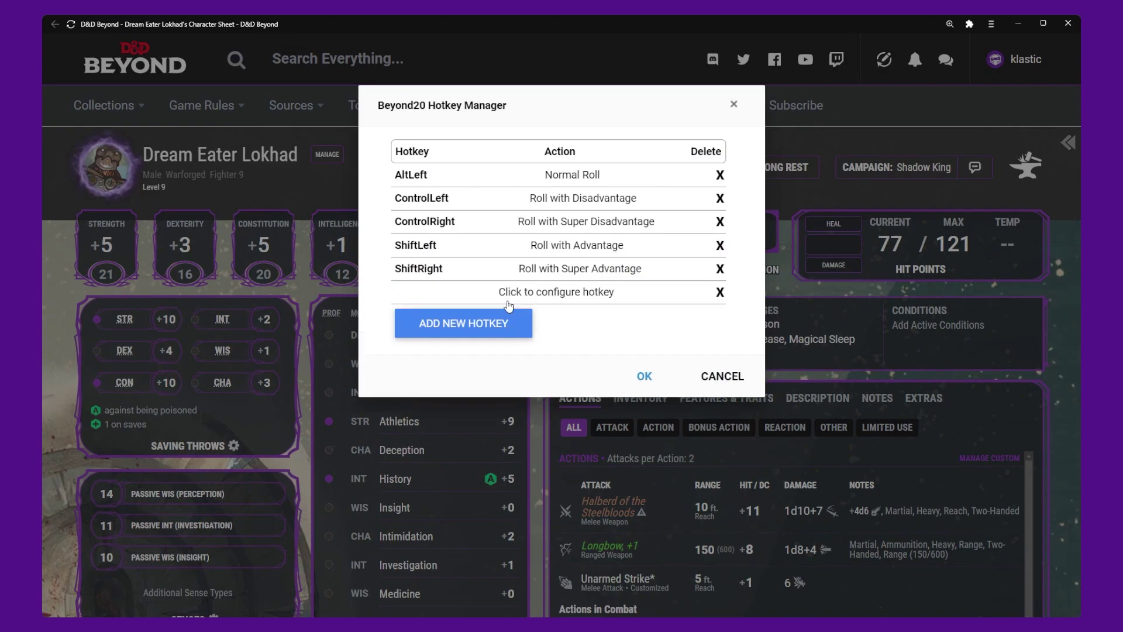
key("grave")
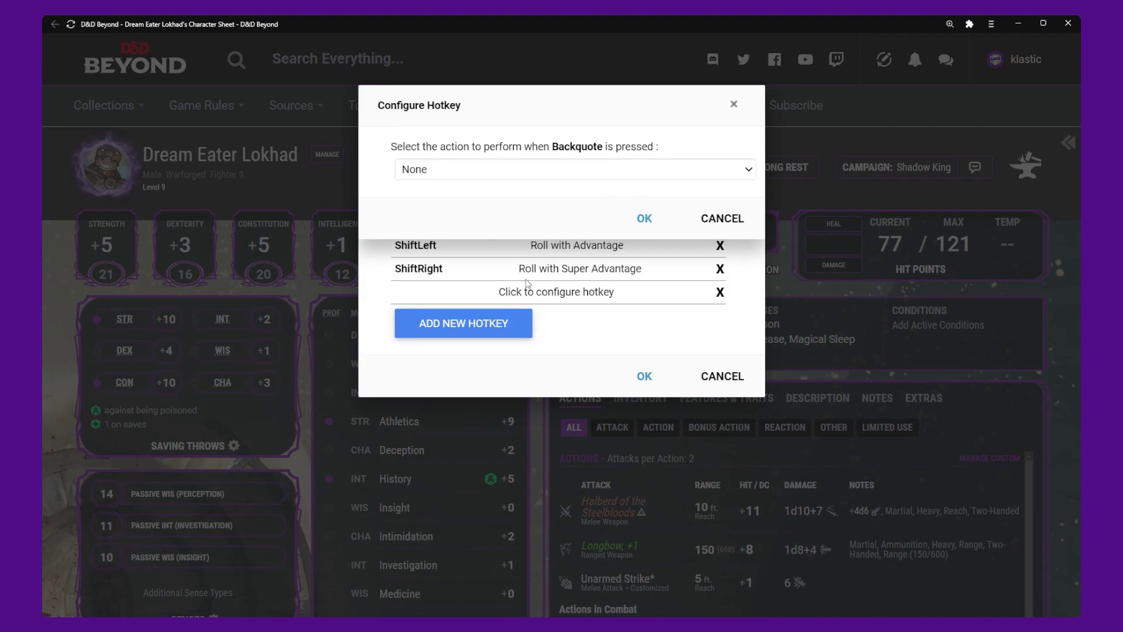
left_click(504, 323)
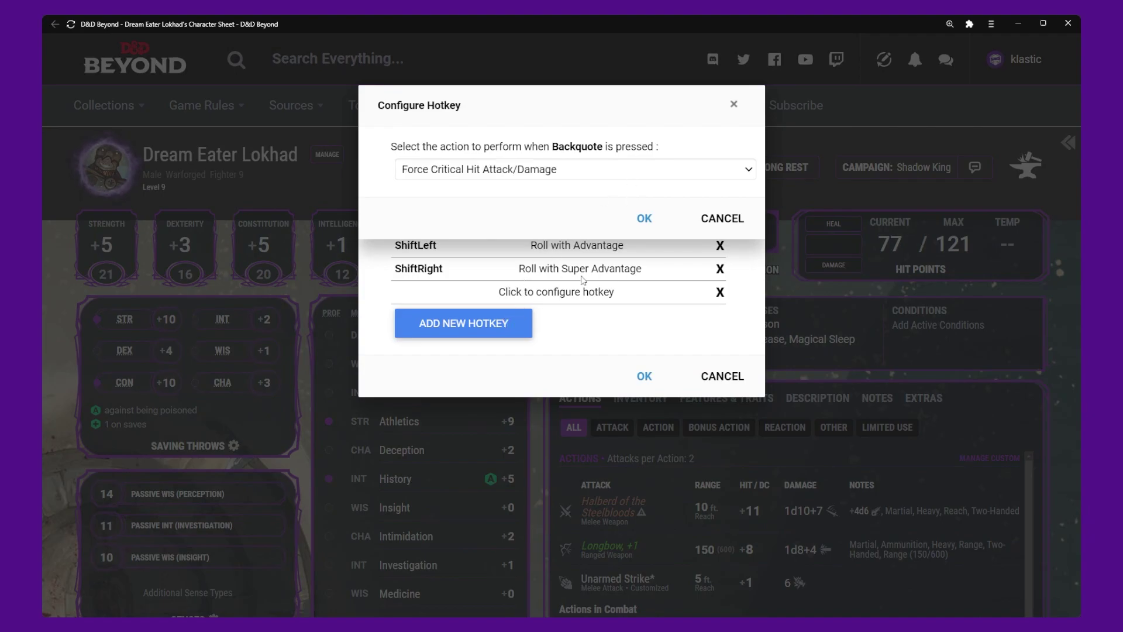
left_click(644, 219)
left_click(644, 377)
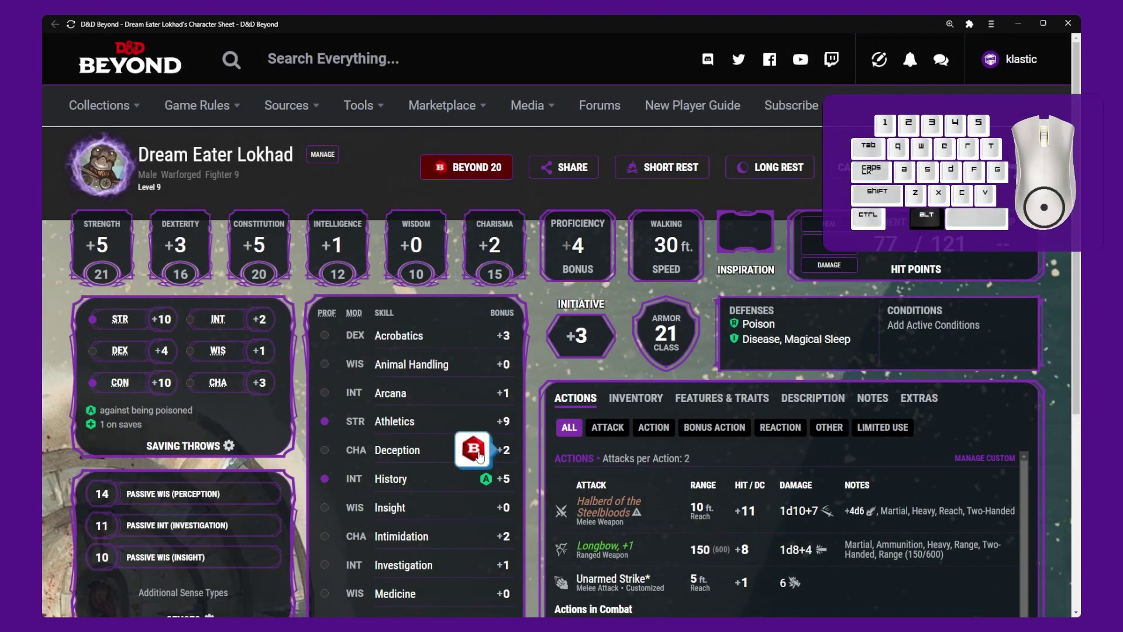
key("ctrl")
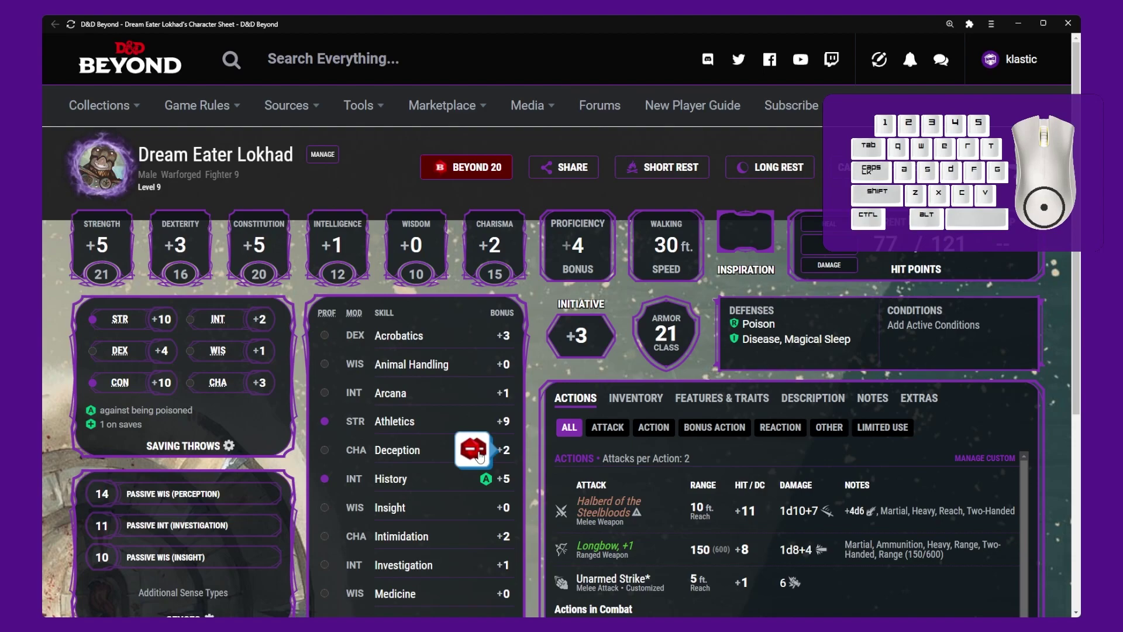
key("shift")
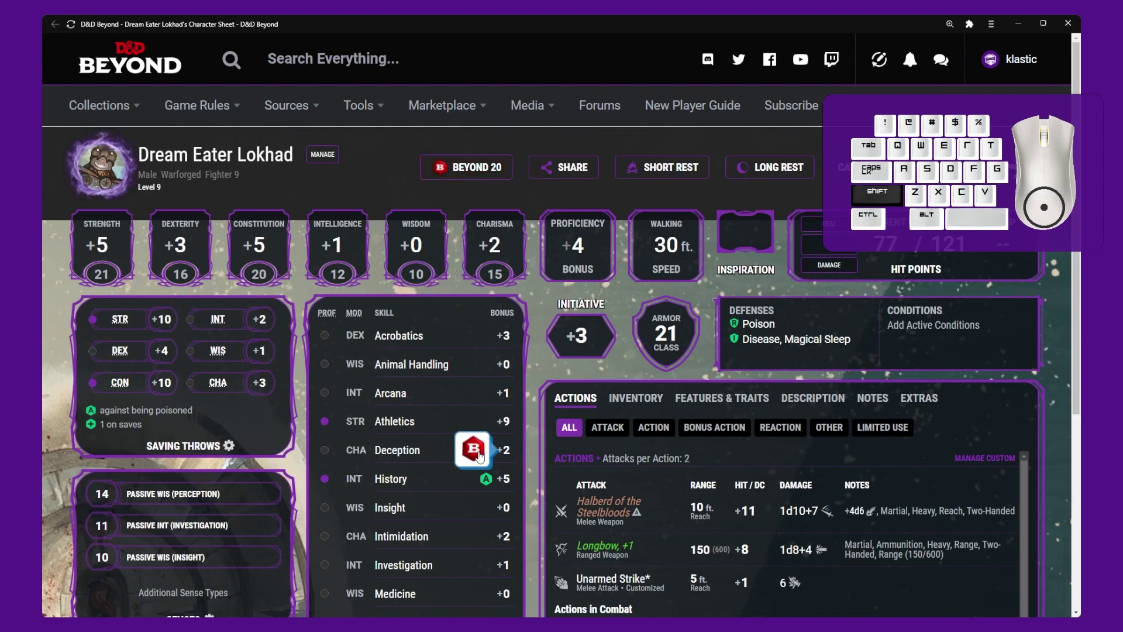